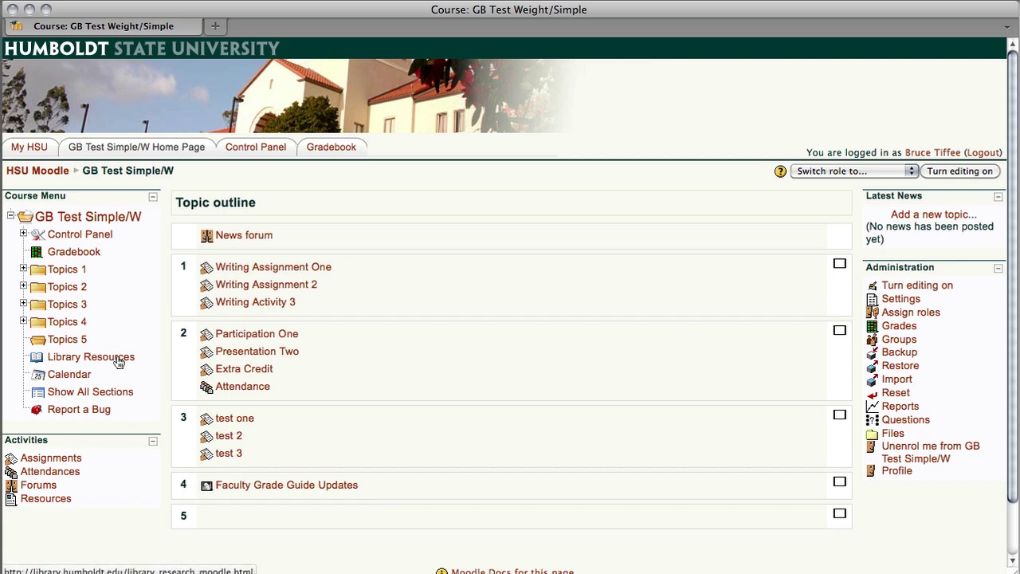
- Open the Faculty Grade Guide Updates resource and enlarge its window to nearly full screen
{"action": "left_click", "coordinate": [335, 488]}
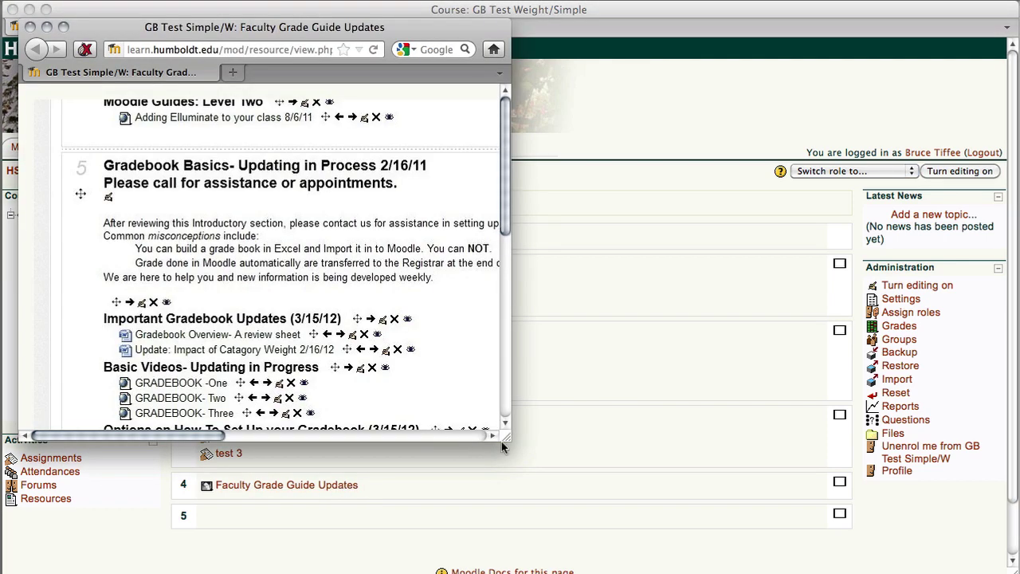
{"action": "left_click_drag", "start_coordinate": [508, 438], "coordinate": [964, 571]}
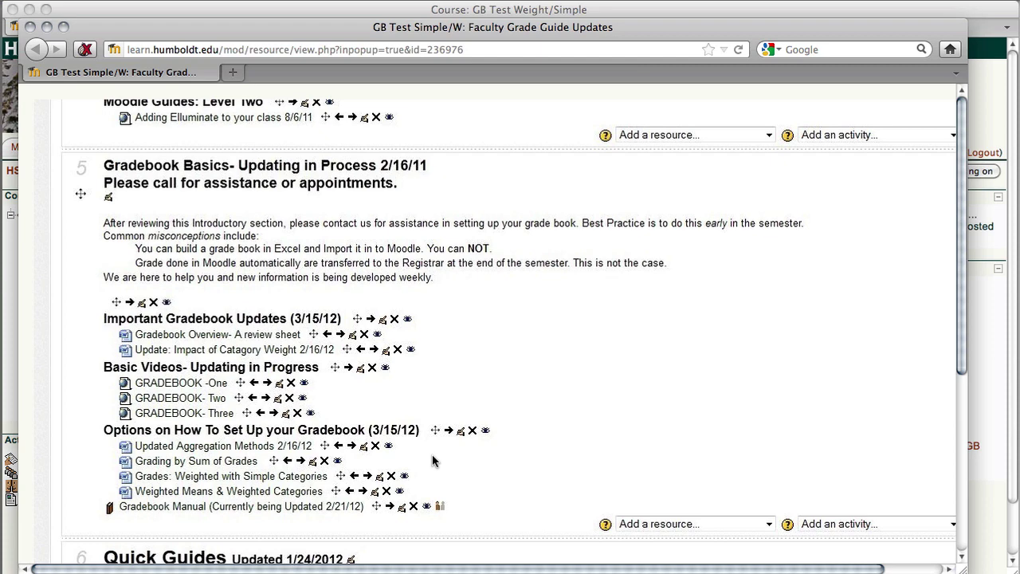
- From the course page, open the gradebook's Categories and items setup and scroll through the category weights
{"action": "left_click", "coordinate": [67, 14]}
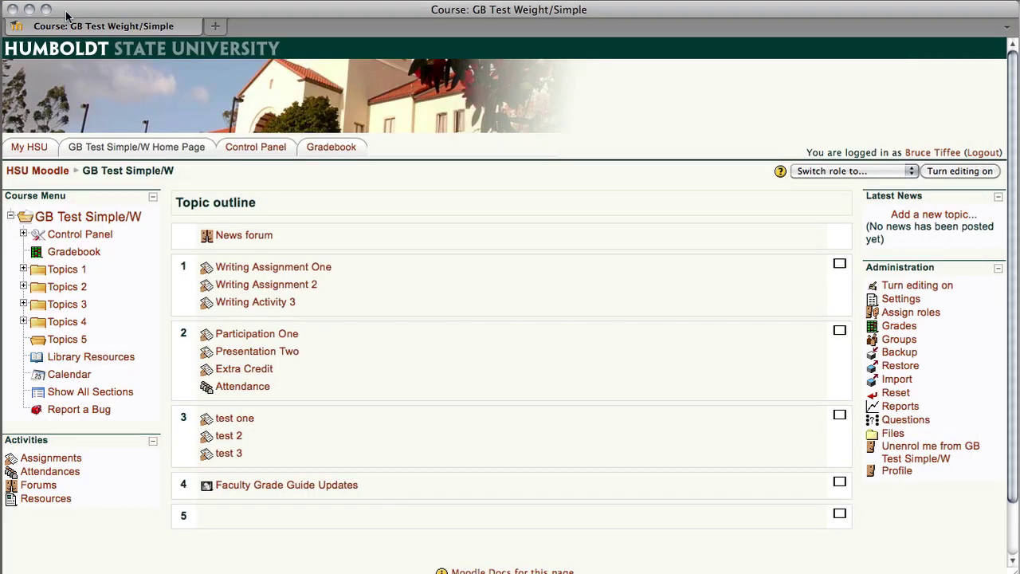
{"action": "left_click", "coordinate": [313, 149]}
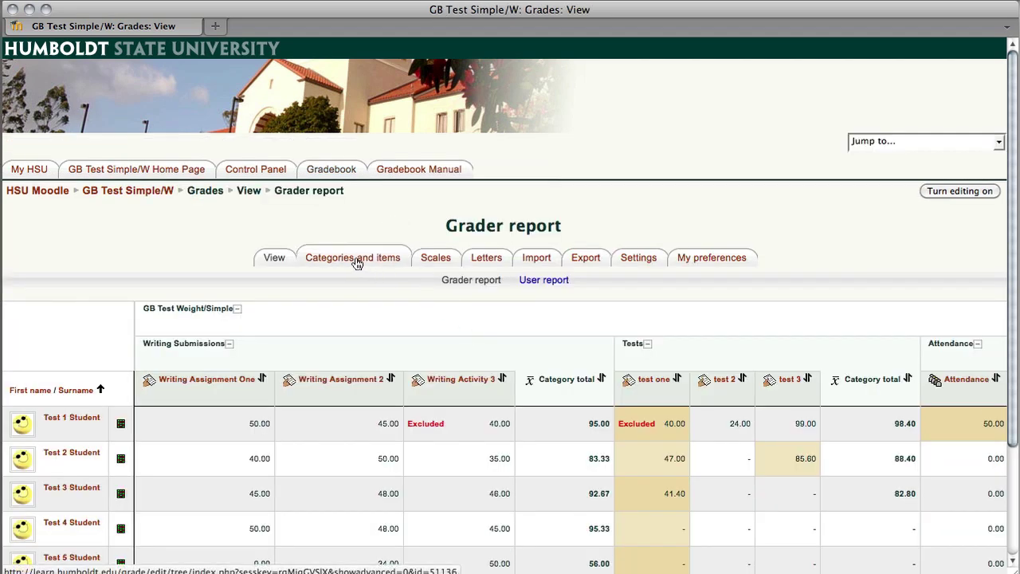
{"action": "left_click", "coordinate": [355, 263]}
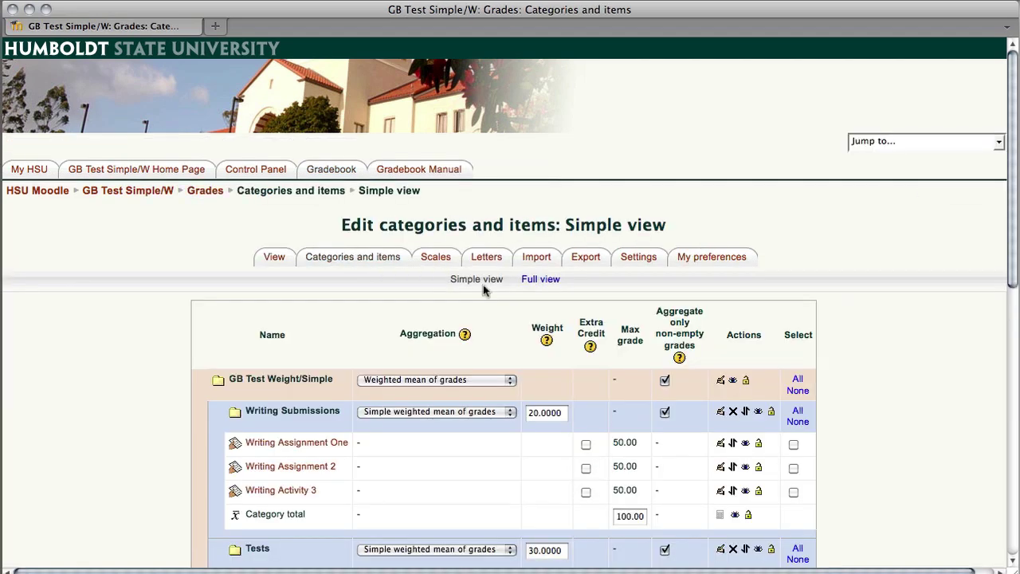
{"action": "scroll", "coordinate": [957, 452], "scroll_direction": "down", "scroll_amount": 5}
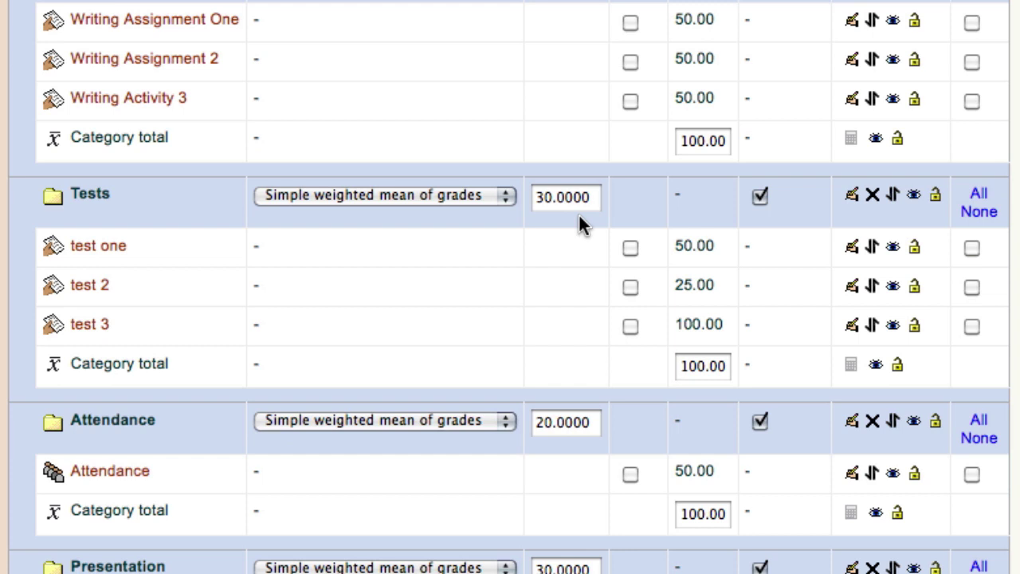
{"action": "scroll", "coordinate": [580, 217], "scroll_direction": "down", "scroll_amount": 5}
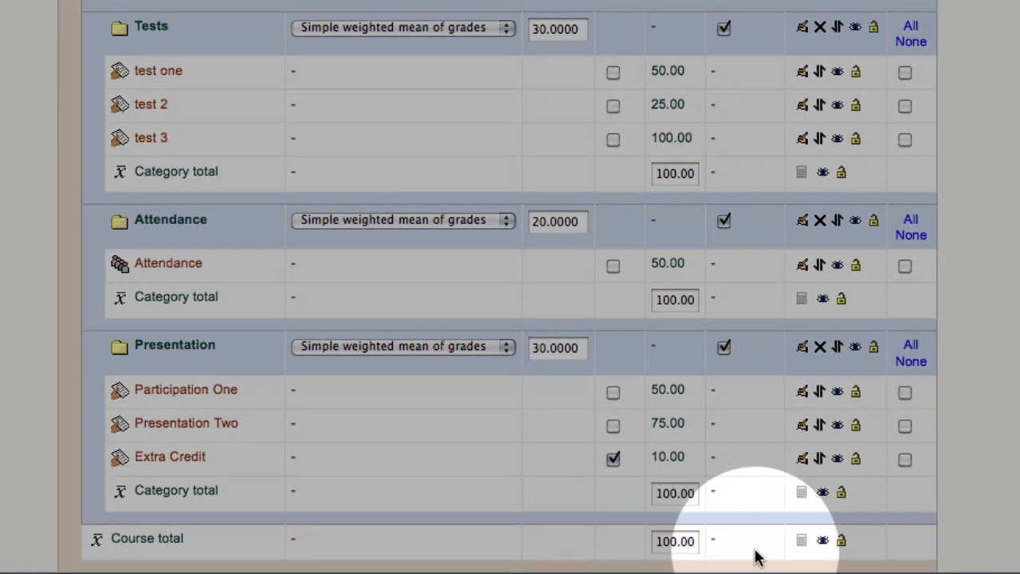
- Change the GB Test Weight/Simple course aggregation to Simple weighted mean of grades, then review the reloaded table
{"action": "scroll", "coordinate": [694, 302], "scroll_direction": "up", "scroll_amount": 5}
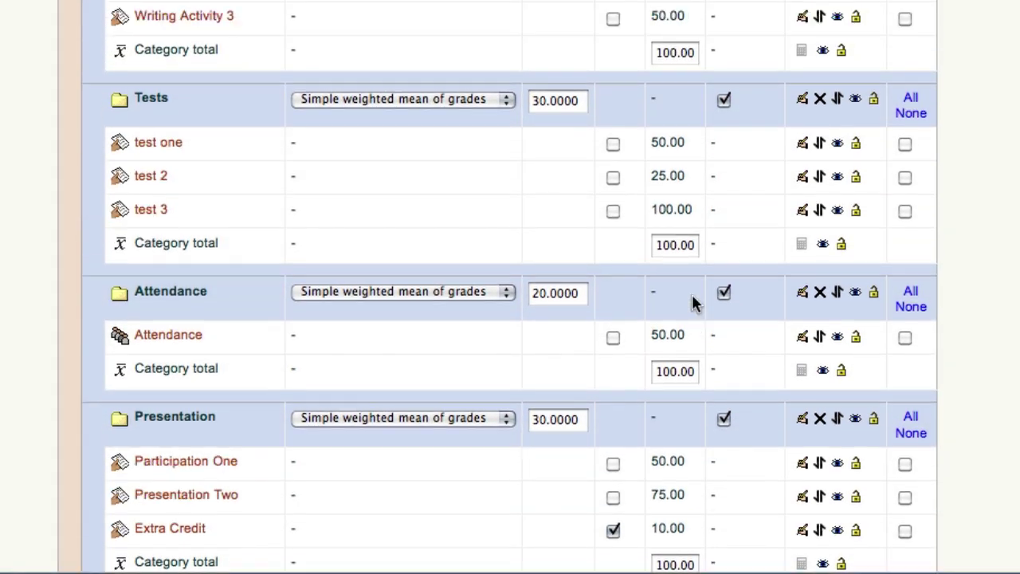
{"action": "scroll", "coordinate": [671, 362], "scroll_direction": "up", "scroll_amount": 2}
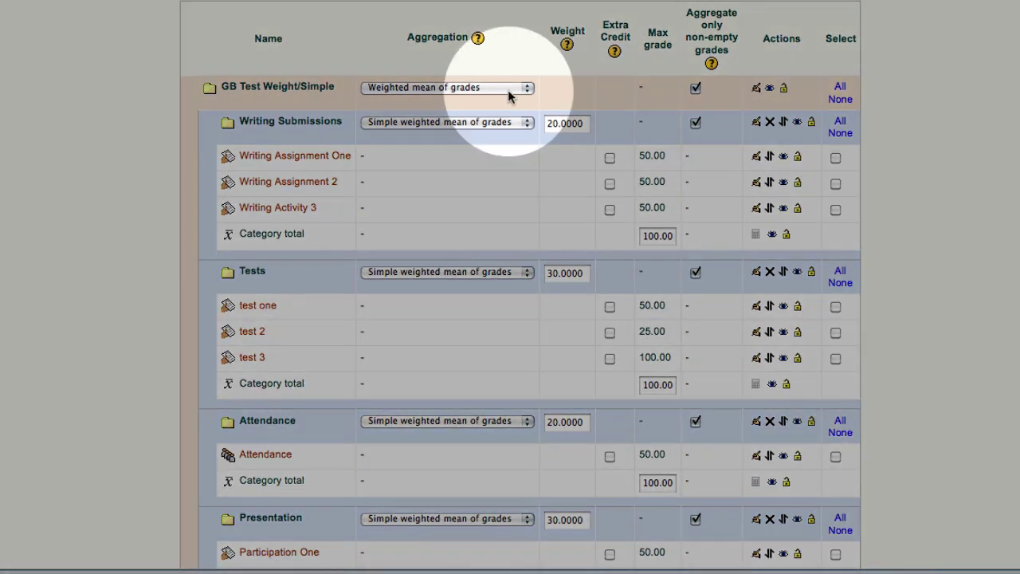
{"action": "left_click", "coordinate": [501, 88]}
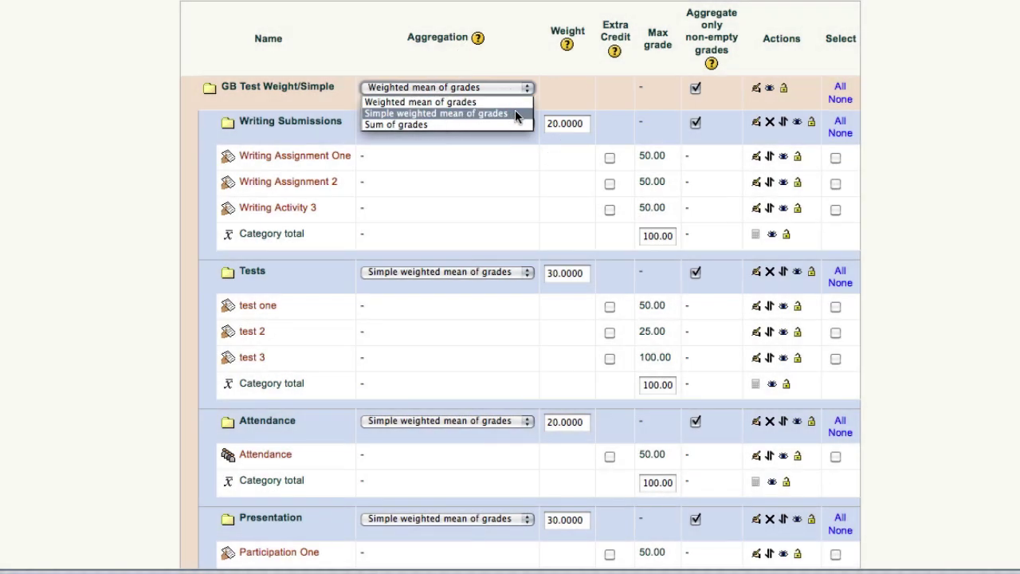
{"action": "left_click", "coordinate": [515, 113]}
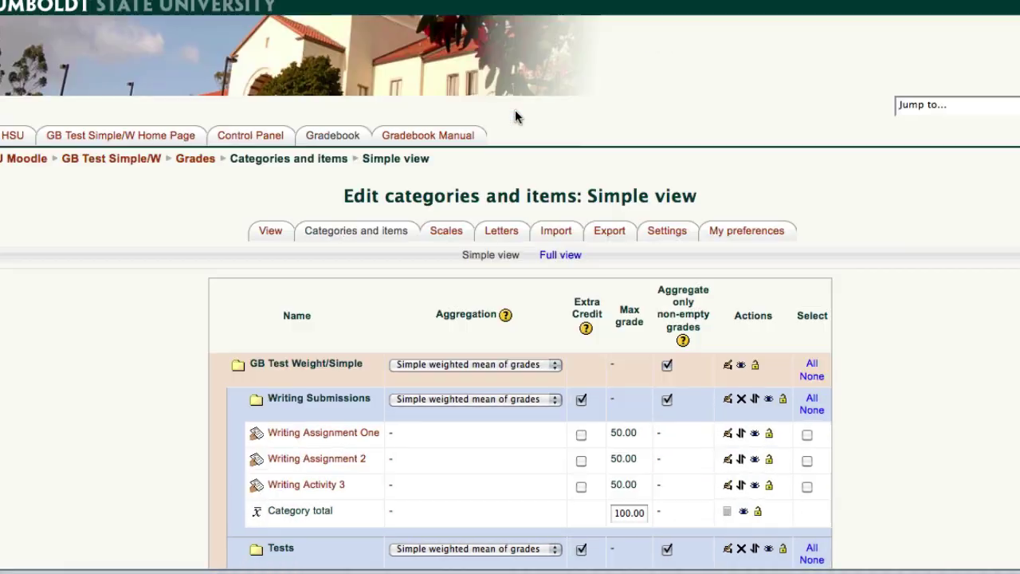
{"action": "scroll", "coordinate": [931, 345], "scroll_direction": "down", "scroll_amount": 5}
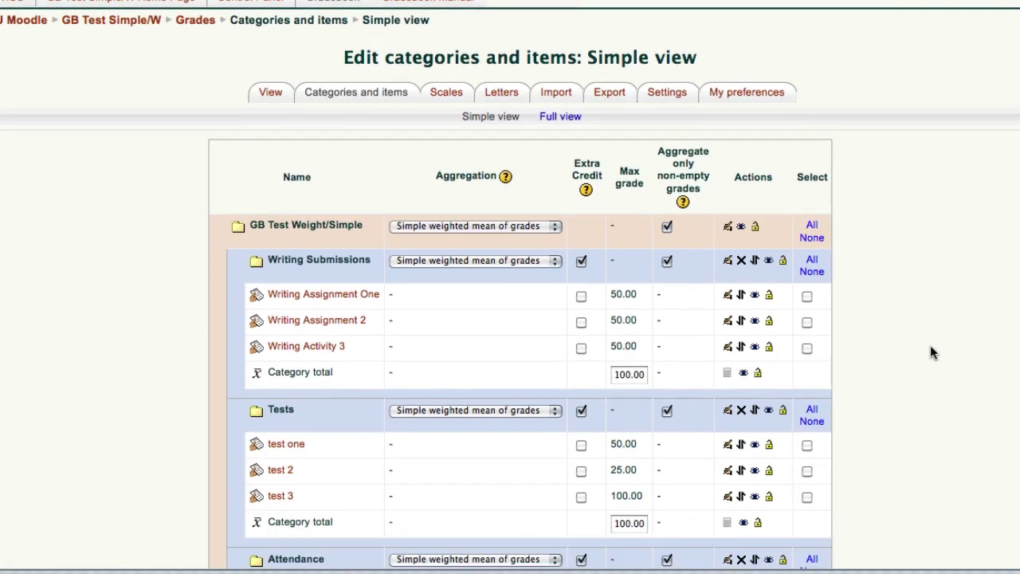
{"action": "scroll", "coordinate": [930, 346], "scroll_direction": "down", "scroll_amount": 3}
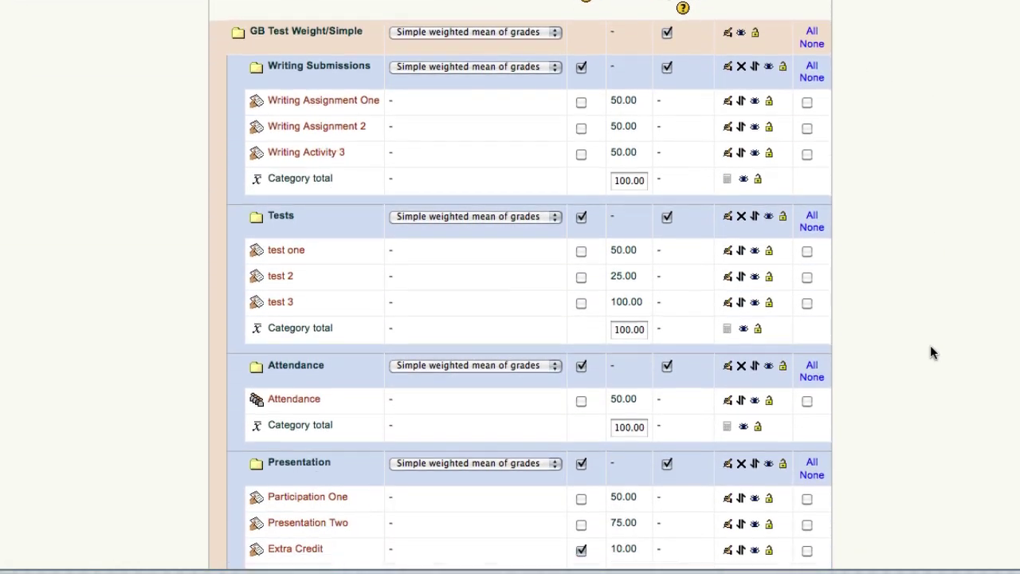
{"action": "scroll", "coordinate": [913, 322], "scroll_direction": "down", "scroll_amount": 1}
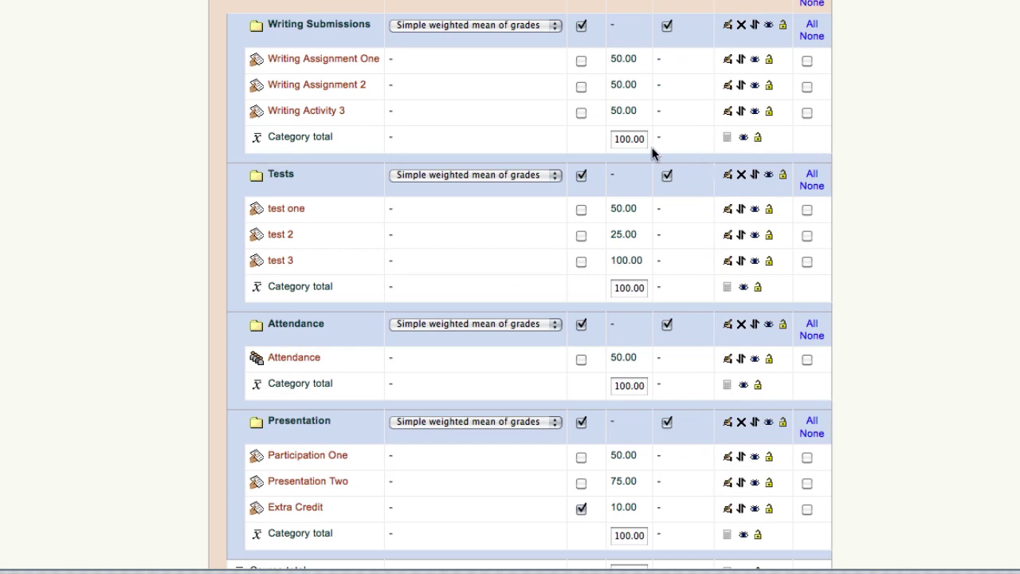
{"action": "scroll", "coordinate": [648, 146], "scroll_direction": "up", "scroll_amount": 1}
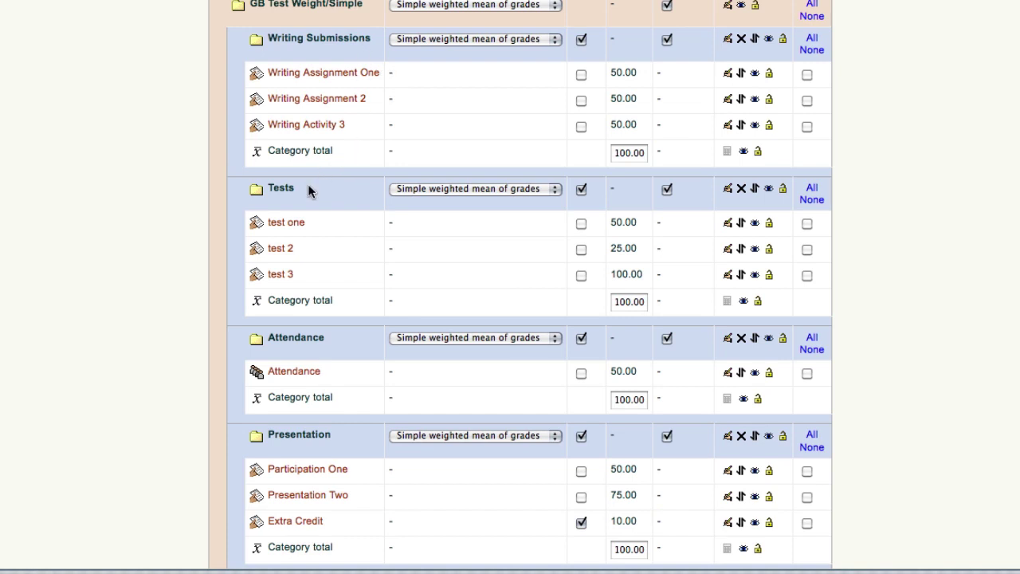
{"action": "scroll", "coordinate": [344, 435], "scroll_direction": "down", "scroll_amount": 3}
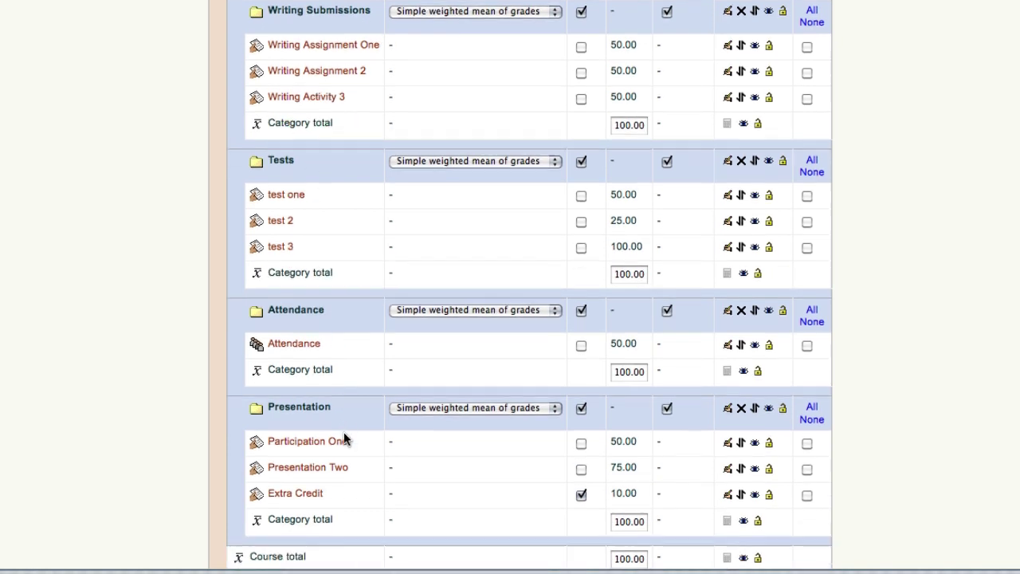
{"action": "scroll", "coordinate": [344, 435], "scroll_direction": "up", "scroll_amount": 6}
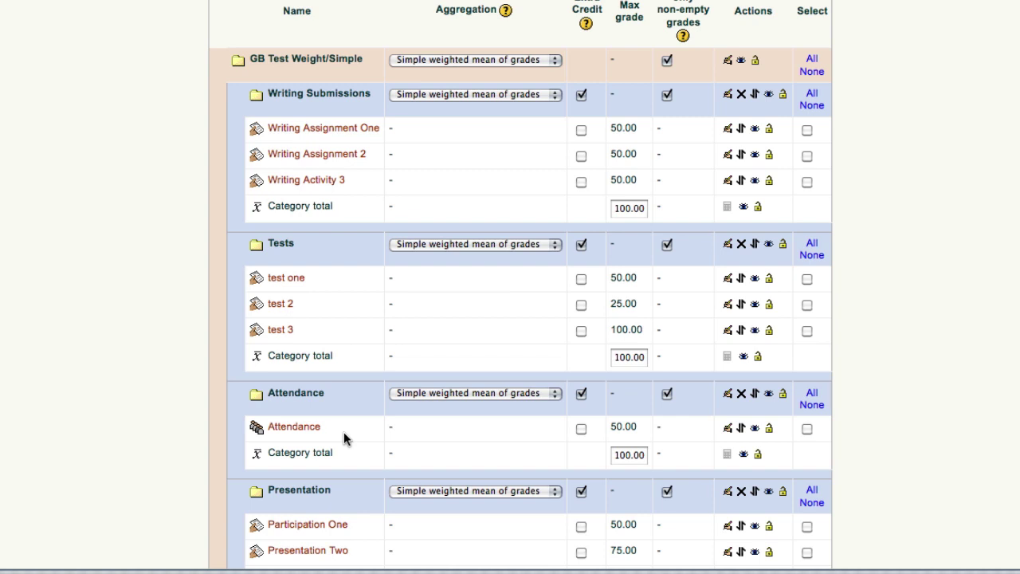
- Set the course aggregation back to Weighted mean of grades, bringing back weights 20, 30, 20, 30
{"action": "left_click", "coordinate": [492, 61]}
{"action": "left_click", "coordinate": [485, 75]}
{"action": "scroll", "coordinate": [590, 350], "scroll_direction": "down", "scroll_amount": 2}
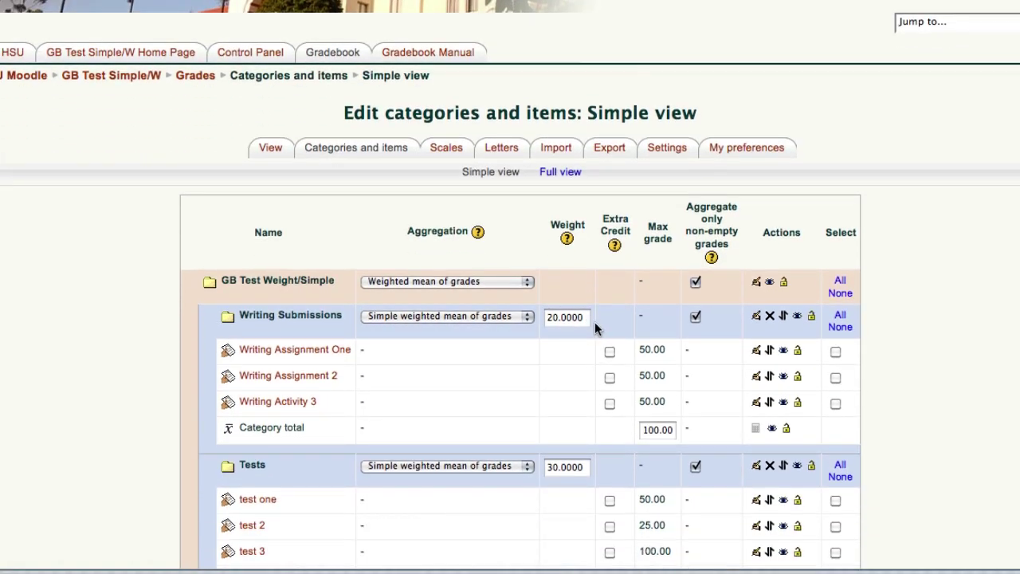
{"action": "scroll", "coordinate": [594, 322], "scroll_direction": "down", "scroll_amount": 5}
{"action": "scroll", "coordinate": [596, 322], "scroll_direction": "down", "scroll_amount": 1}
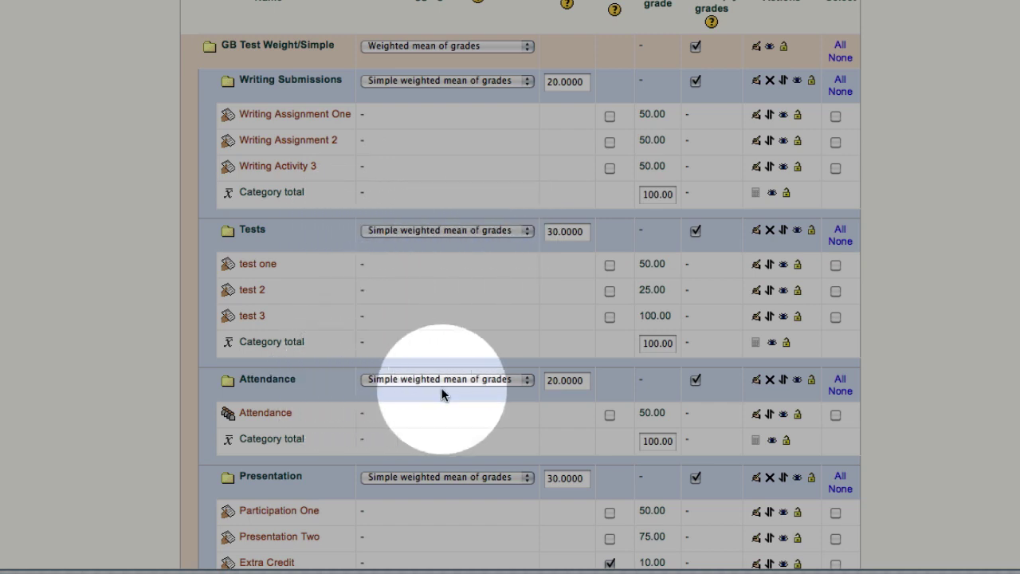
- Clear the extra credit mark on the Extra Credit item and save the gradebook
{"action": "scroll", "coordinate": [473, 490], "scroll_direction": "down", "scroll_amount": 2}
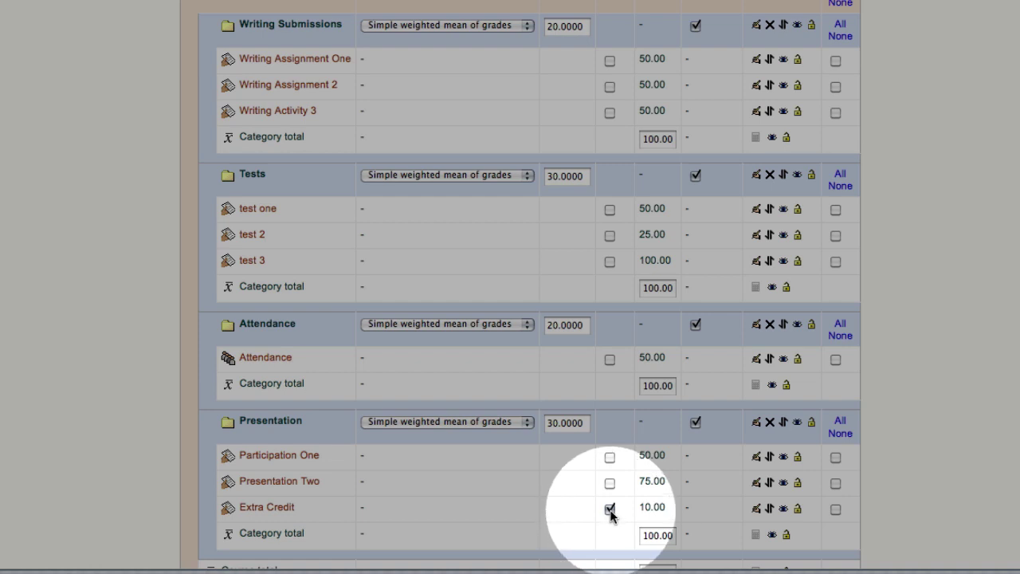
{"action": "left_click", "coordinate": [610, 510]}
{"action": "scroll", "coordinate": [611, 514], "scroll_direction": "down", "scroll_amount": 3}
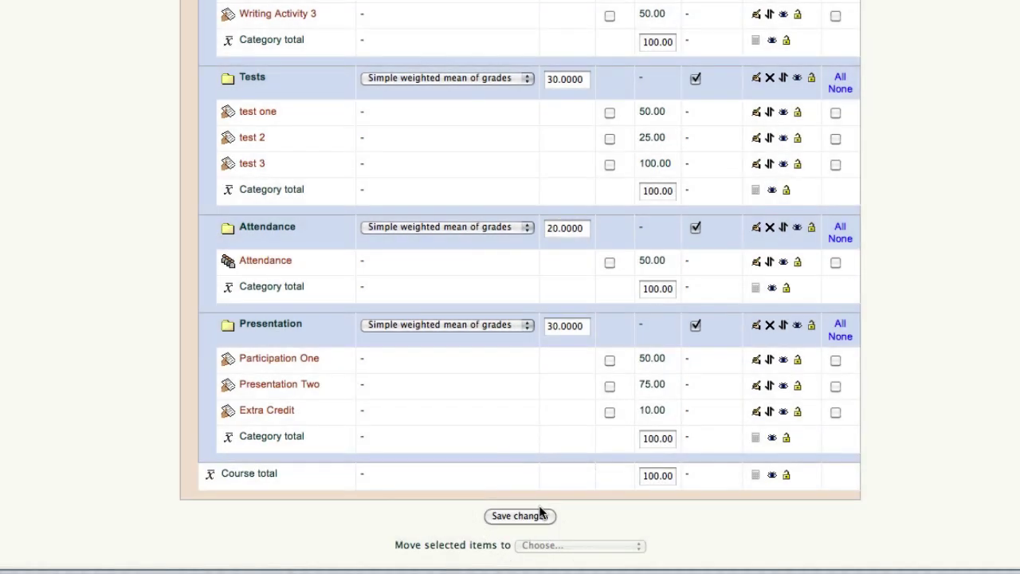
{"action": "left_click", "coordinate": [541, 514]}
- Mark the Extra Credit item as extra credit again and save the gradebook
{"action": "scroll", "coordinate": [584, 490], "scroll_direction": "down", "scroll_amount": 10}
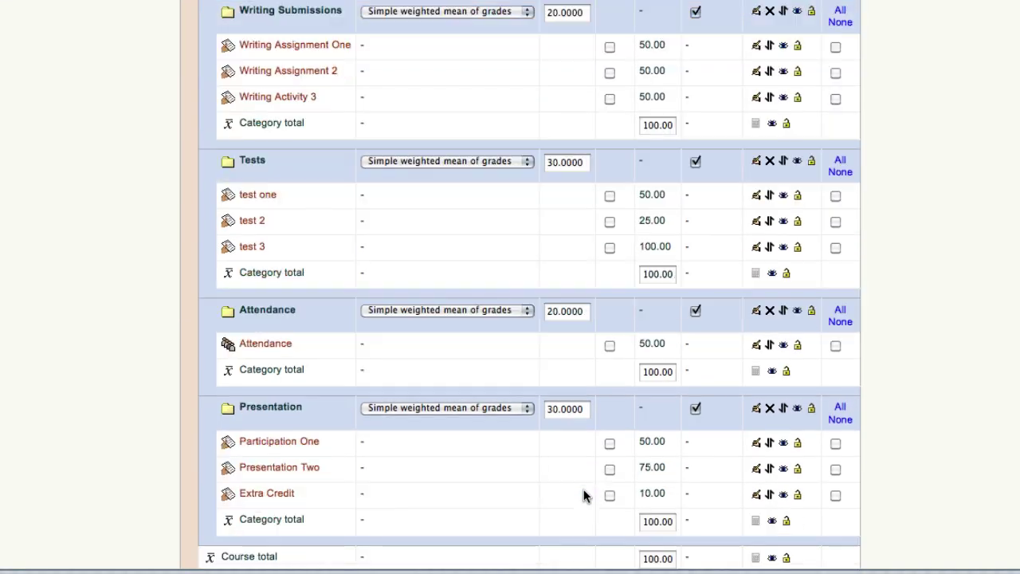
{"action": "scroll", "coordinate": [583, 489], "scroll_direction": "down", "scroll_amount": 3}
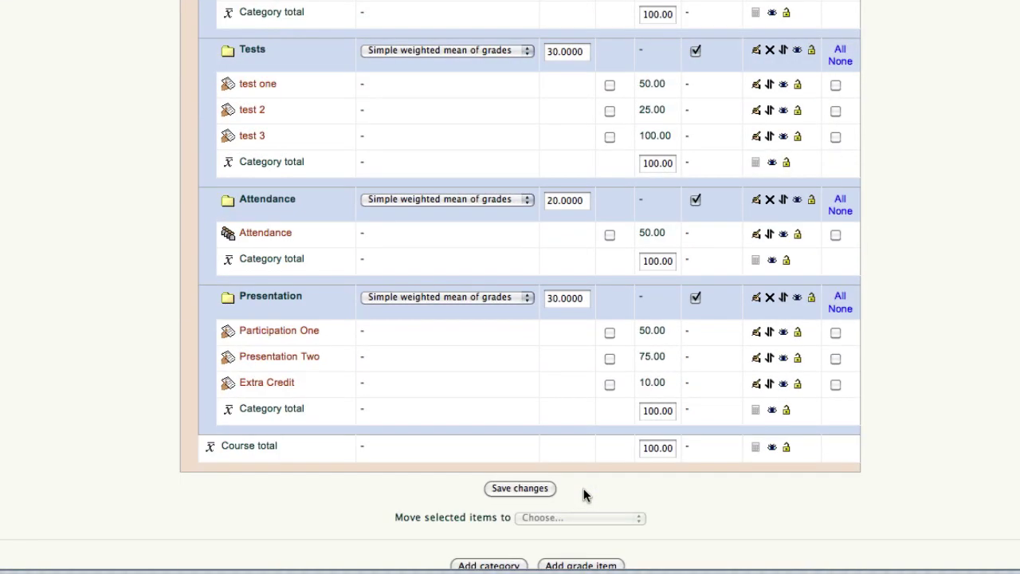
{"action": "left_click", "coordinate": [610, 386]}
{"action": "left_click", "coordinate": [520, 489]}
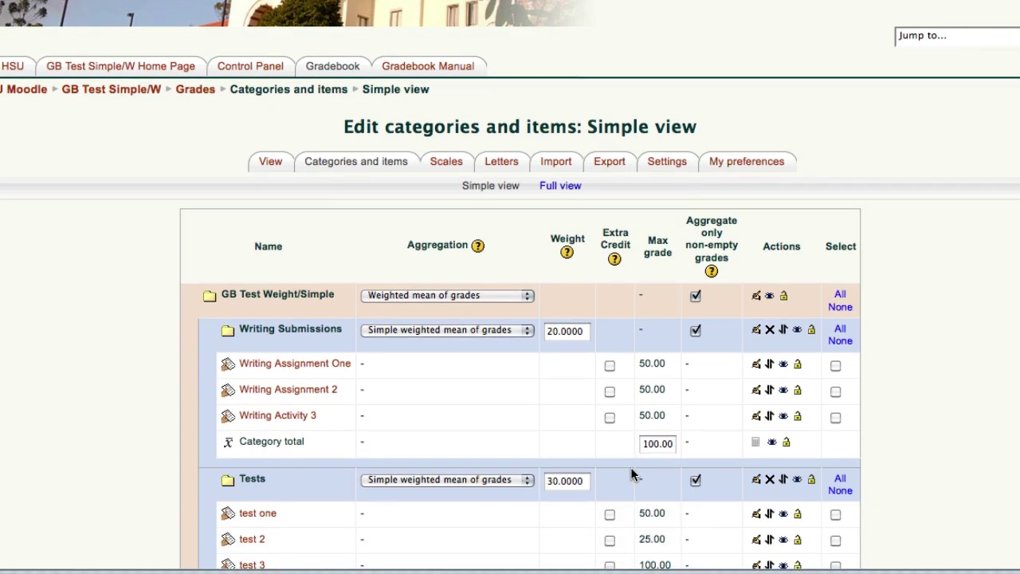
{"action": "scroll", "coordinate": [631, 473], "scroll_direction": "down", "scroll_amount": 7}
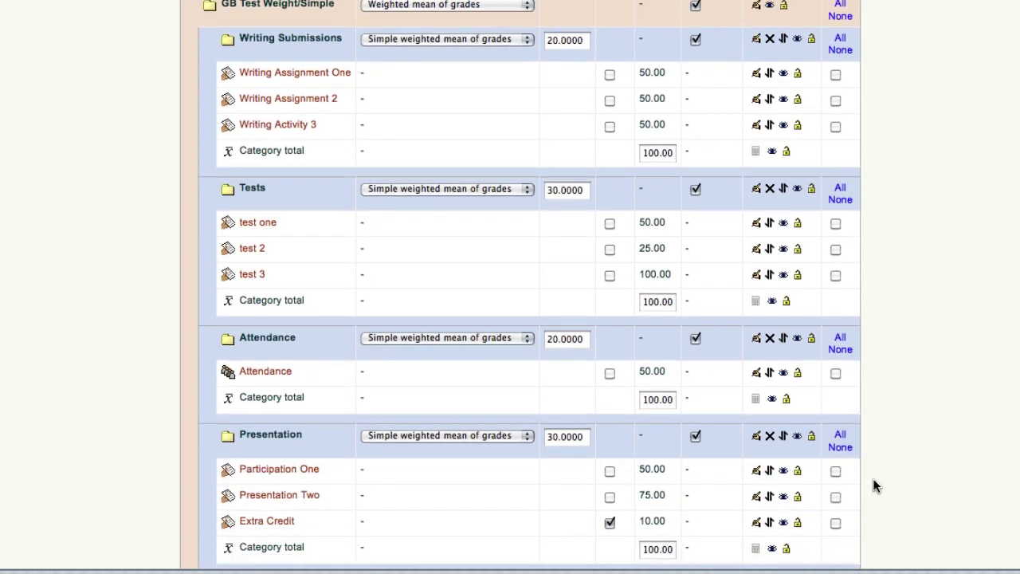
{"action": "scroll", "coordinate": [874, 486], "scroll_direction": "up", "scroll_amount": 10}
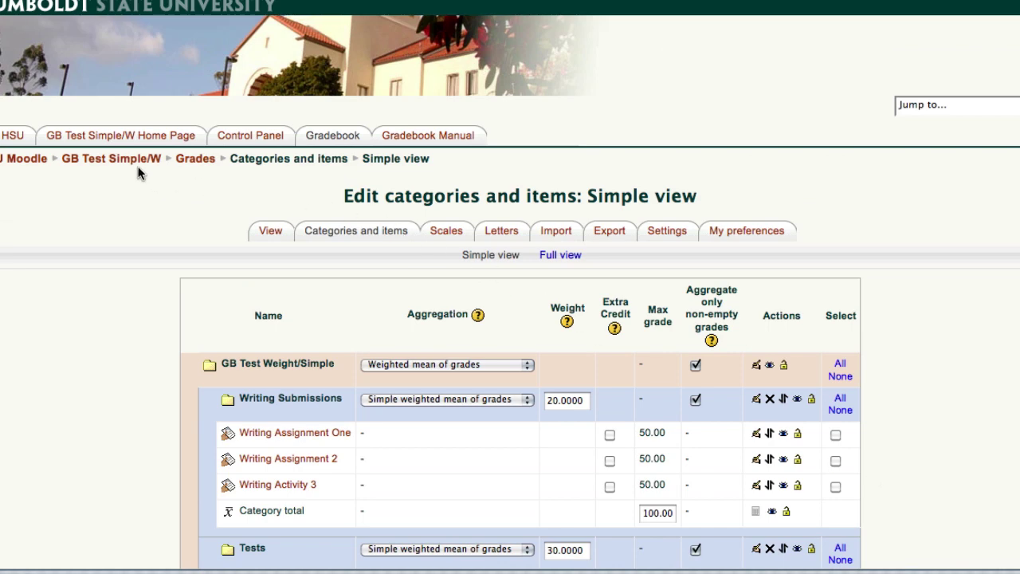
- Go back to the GB Test Simple/W course home page through the breadcrumb
{"action": "left_click", "coordinate": [133, 160]}
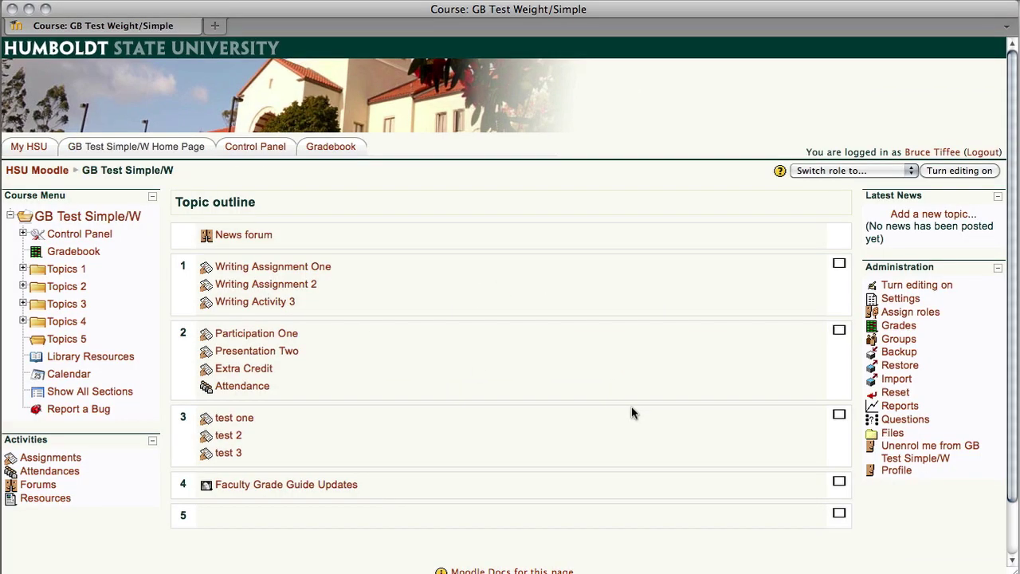